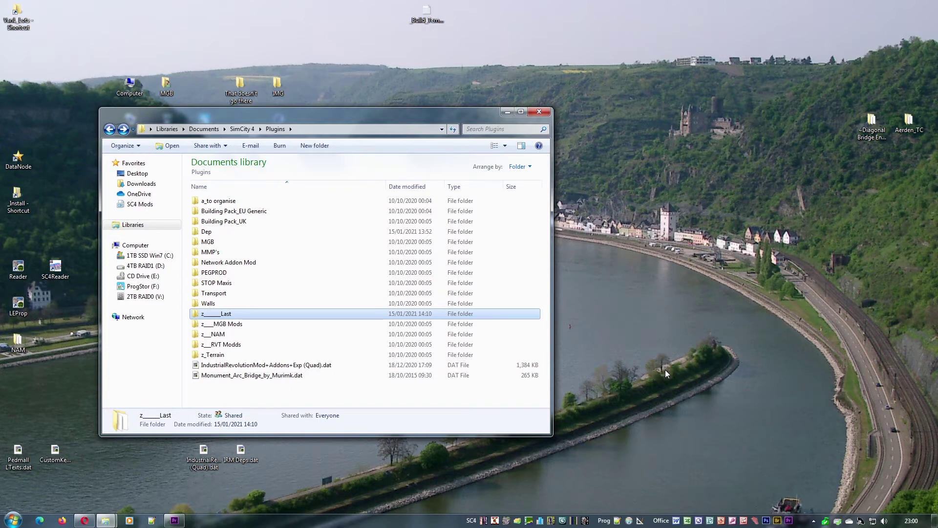
- Check the size and file count of the SimCity 4 Plugins folder in its properties, and reopen the folder
{"action": "left_click", "coordinate": [243, 129]}
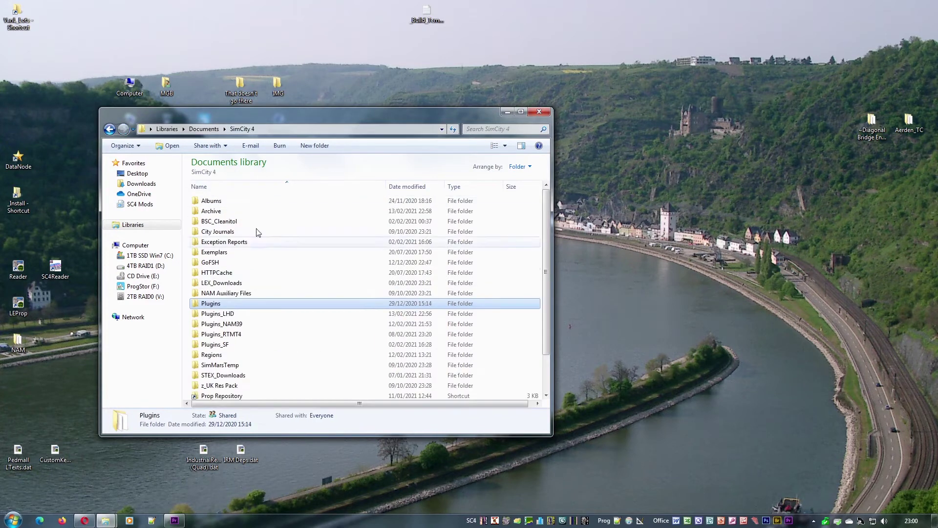
{"action": "right_click", "coordinate": [256, 305]}
{"action": "left_click", "coordinate": [301, 297]}
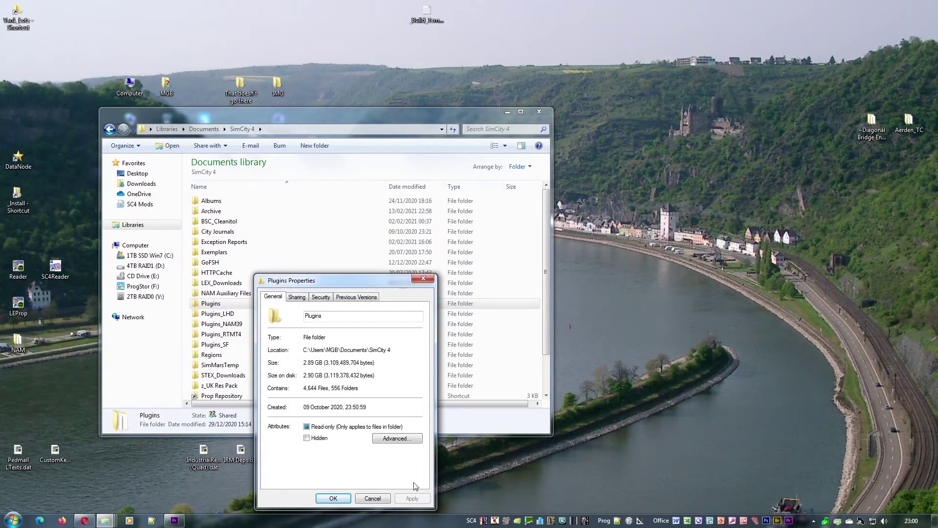
{"action": "left_click", "coordinate": [374, 499]}
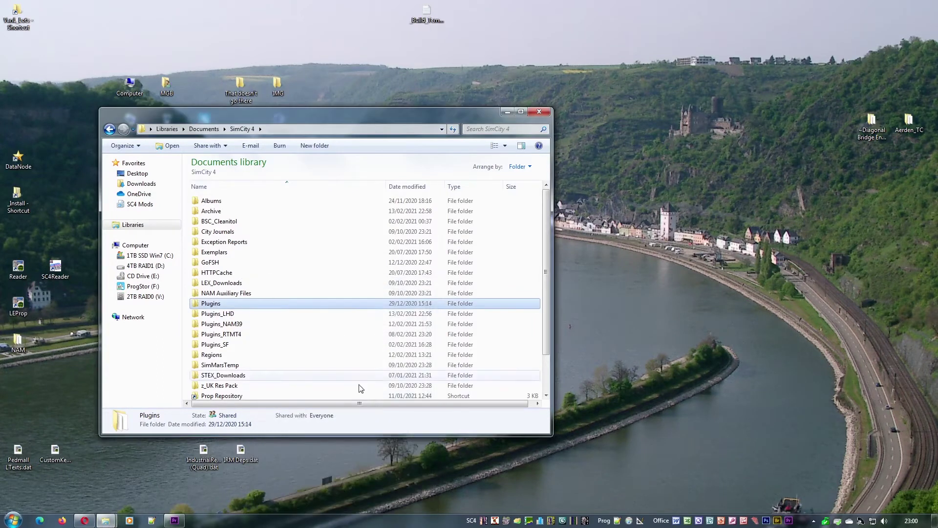
{"action": "double_click", "coordinate": [244, 305]}
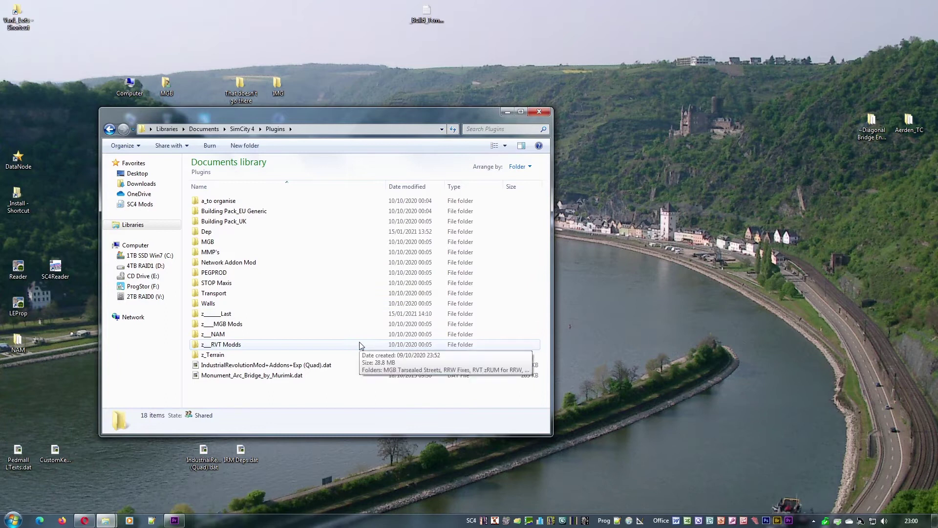
- Switch to Reader, open the Plugins Analyser, and enlarge its window to fill most of the screen
{"action": "double_click", "coordinate": [18, 267]}
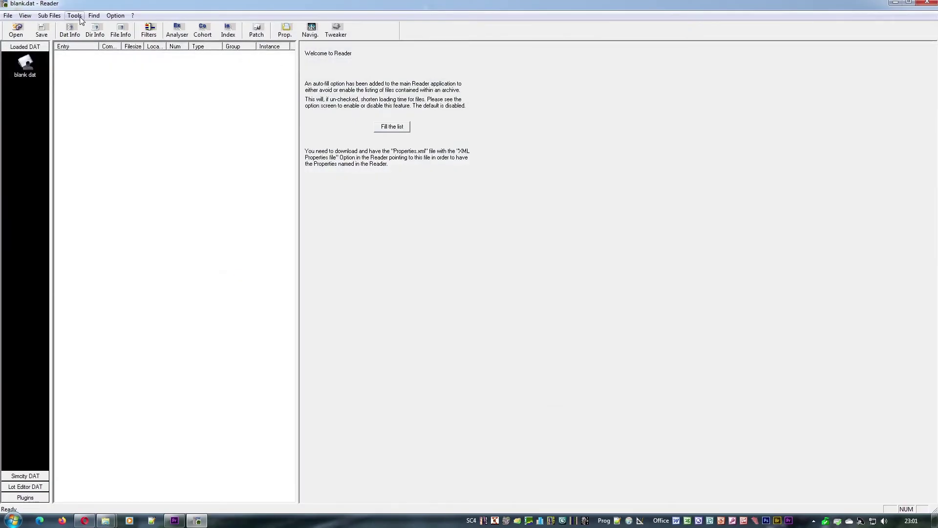
{"action": "left_click", "coordinate": [80, 17]}
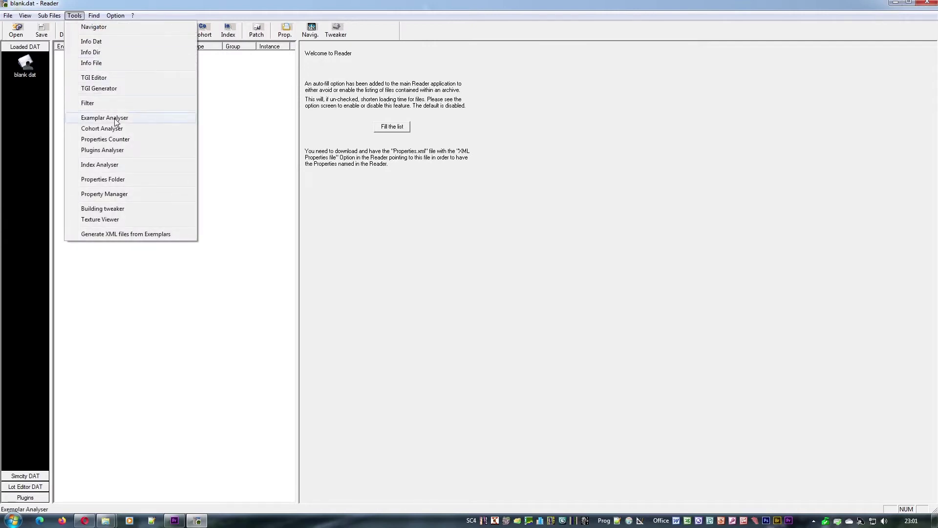
{"action": "left_click", "coordinate": [127, 150]}
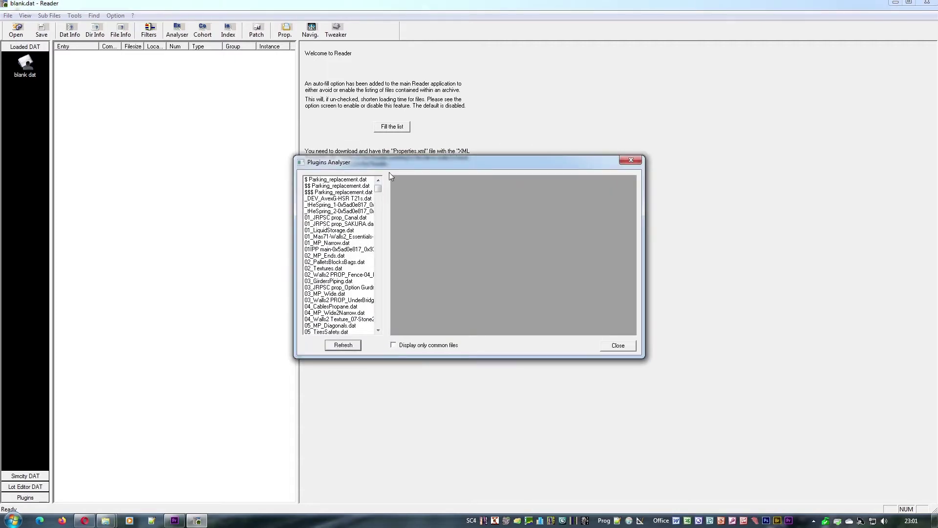
{"action": "left_click_drag", "start_coordinate": [394, 163], "coordinate": [122, 21]}
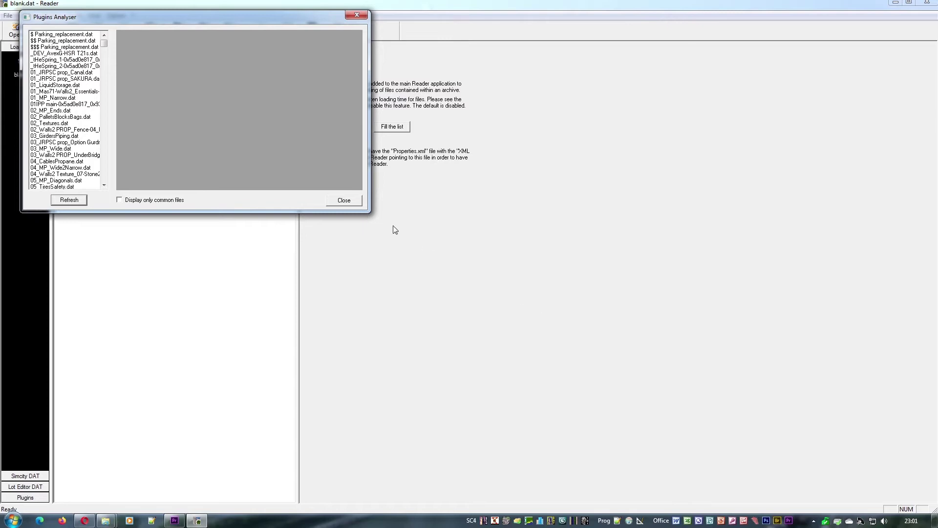
{"action": "left_click_drag", "start_coordinate": [366, 210], "coordinate": [899, 493]}
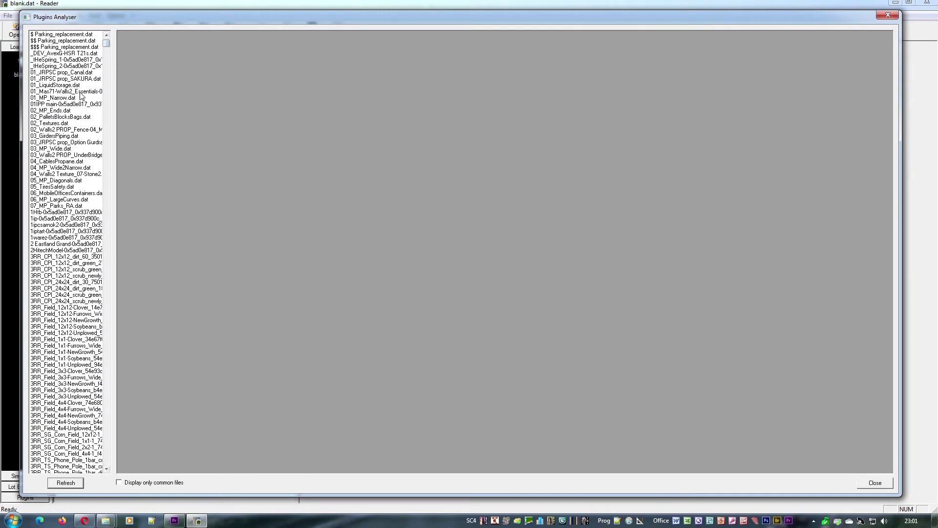
- Analyse ZZ_OWR-1 T21.dat near the end of the plugin list and look at its DIR file entry
{"action": "left_click_drag", "start_coordinate": [106, 48], "coordinate": [109, 469]}
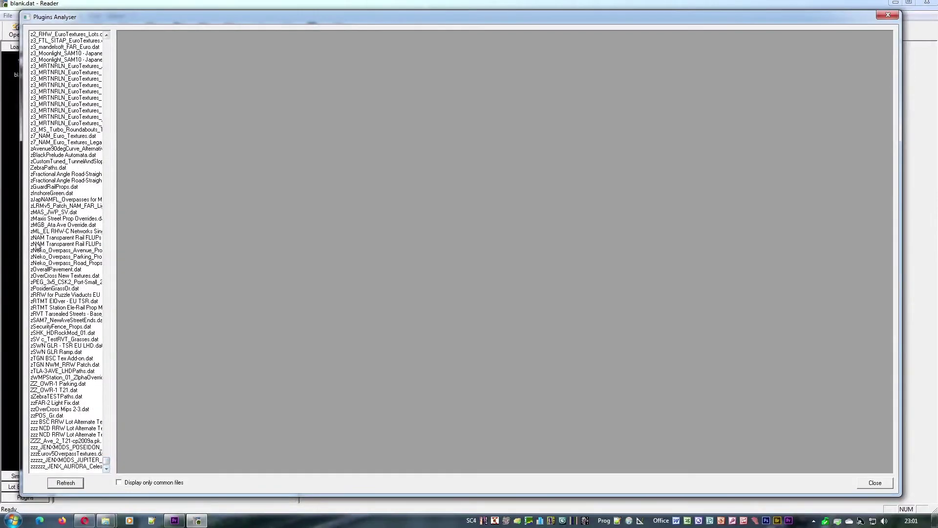
{"action": "left_click", "coordinate": [64, 390]}
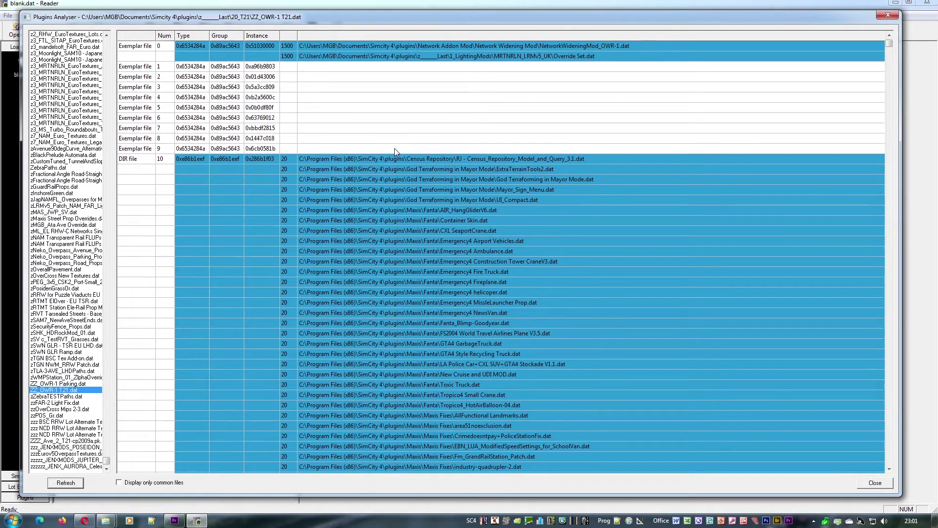
{"action": "left_click", "coordinate": [125, 161]}
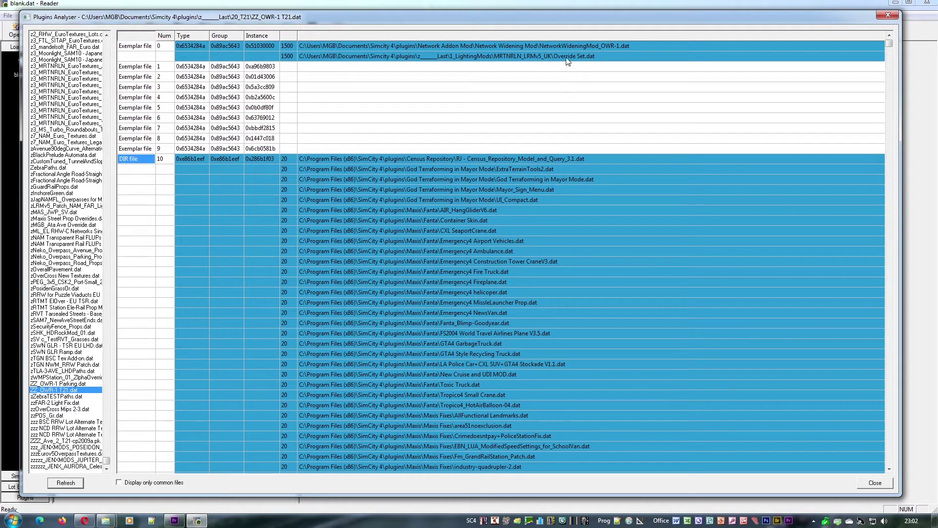
- Compare the NetworkWideningMod_OWR-1.dat and Override Set.dat paths that conflict with Exemplar file 0
{"action": "left_click", "coordinate": [630, 46]}
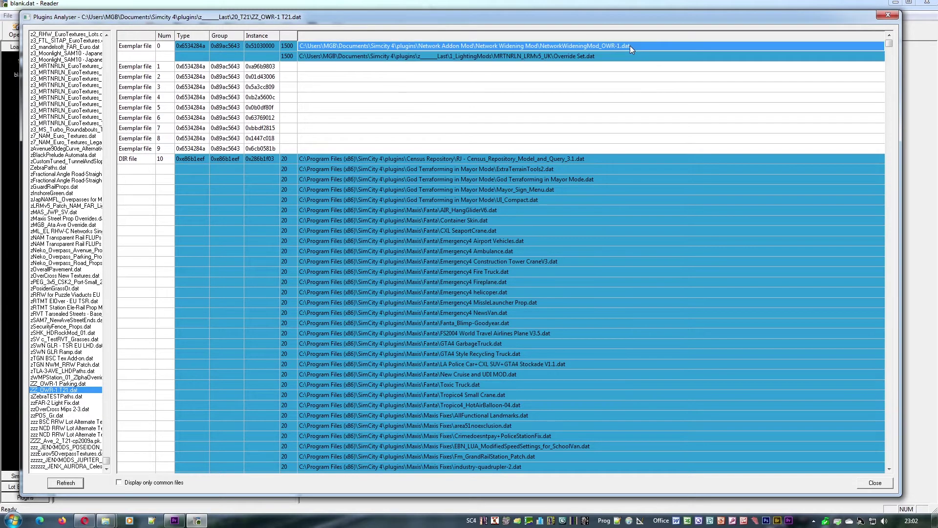
{"action": "left_click", "coordinate": [604, 56]}
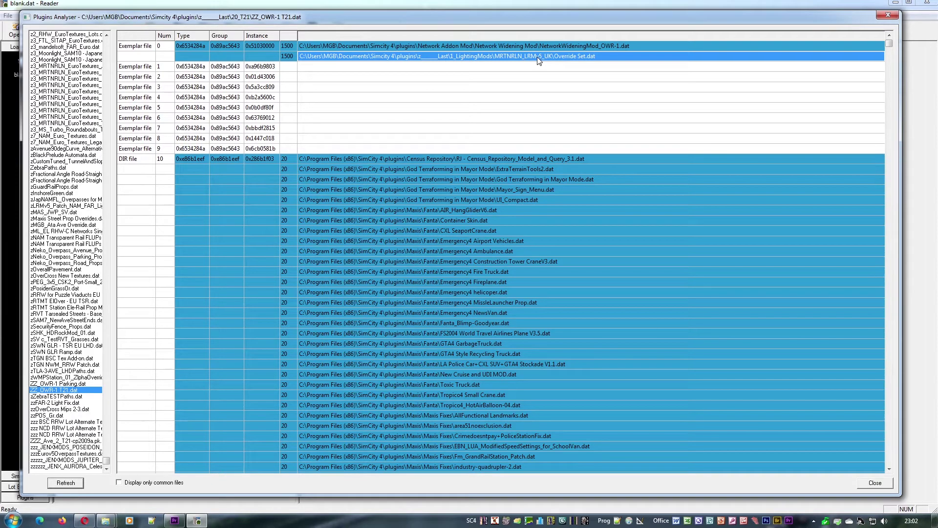
{"action": "left_click", "coordinate": [598, 46]}
{"action": "left_click", "coordinate": [599, 52]}
{"action": "left_click", "coordinate": [602, 48]}
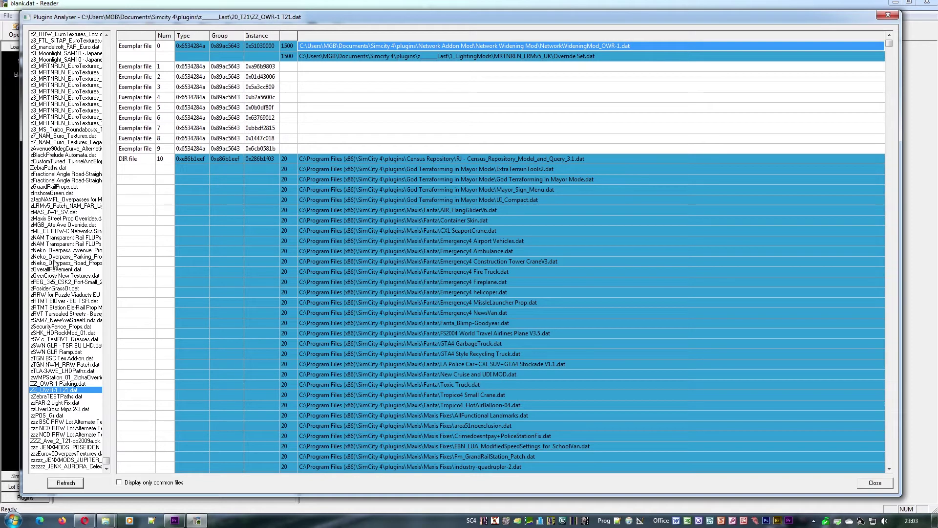
- Analyse zJapNAMFL_Overpasses for MHO - S3D.dat and look through its conflicting S3D entries down to the DIR file
{"action": "left_click", "coordinate": [74, 201]}
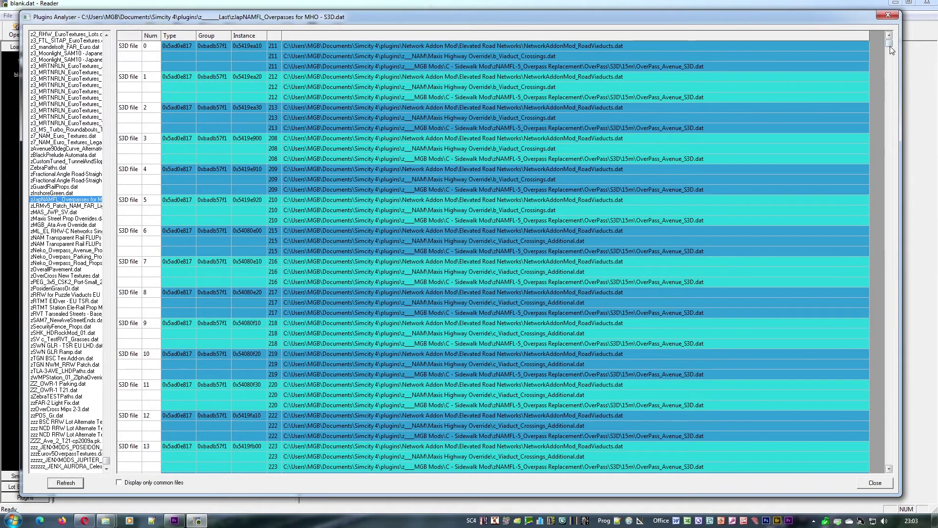
{"action": "left_click", "coordinate": [890, 82]}
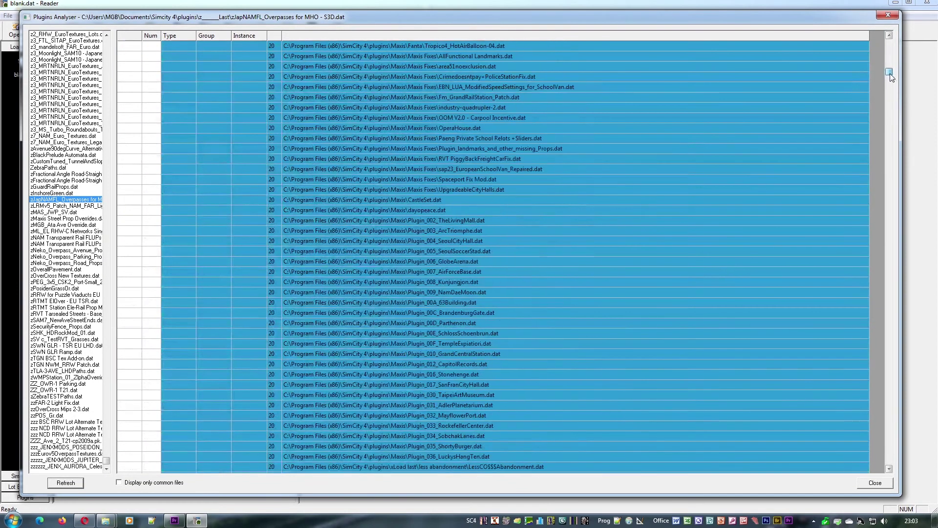
{"action": "left_click", "coordinate": [889, 65]}
{"action": "left_click", "coordinate": [890, 37]}
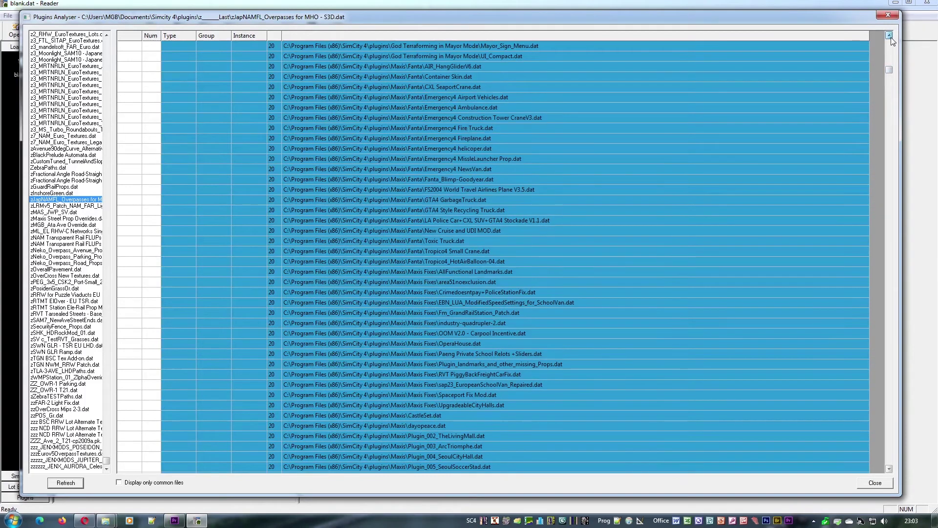
{"action": "left_click", "coordinate": [889, 45]}
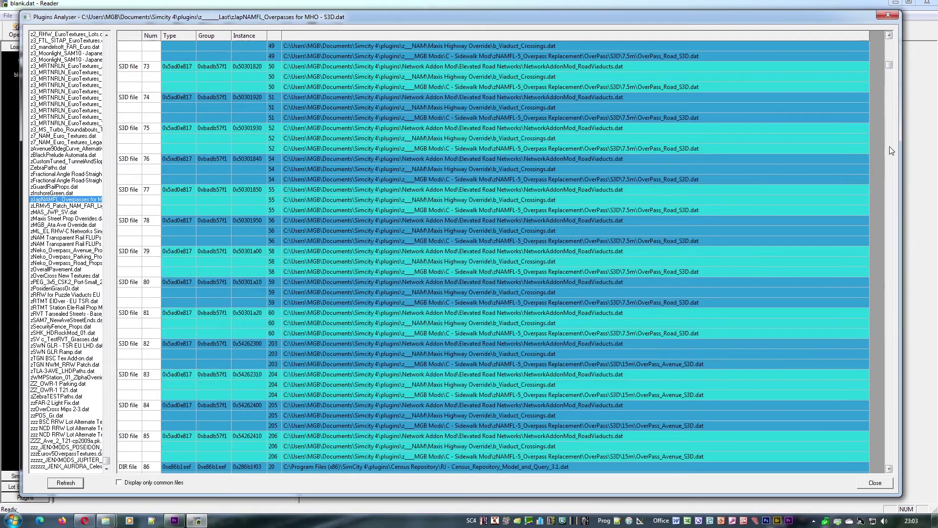
{"action": "left_click", "coordinate": [888, 470]}
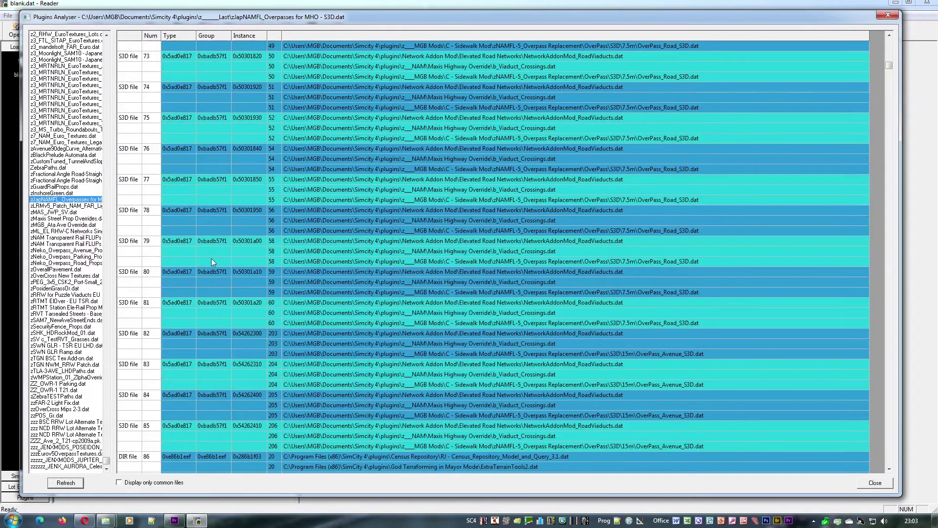
- Return to S3D file 0 and inspect its conflicting NetworkAddonMod_RoadViaducts.dat, b_Viaduct_Crossings.dat and OverPass_Avenue_S3D.dat paths in turn
{"action": "scroll", "coordinate": [367, 216], "scroll_direction": "up", "scroll_amount": 12}
{"action": "left_click", "coordinate": [370, 209]}
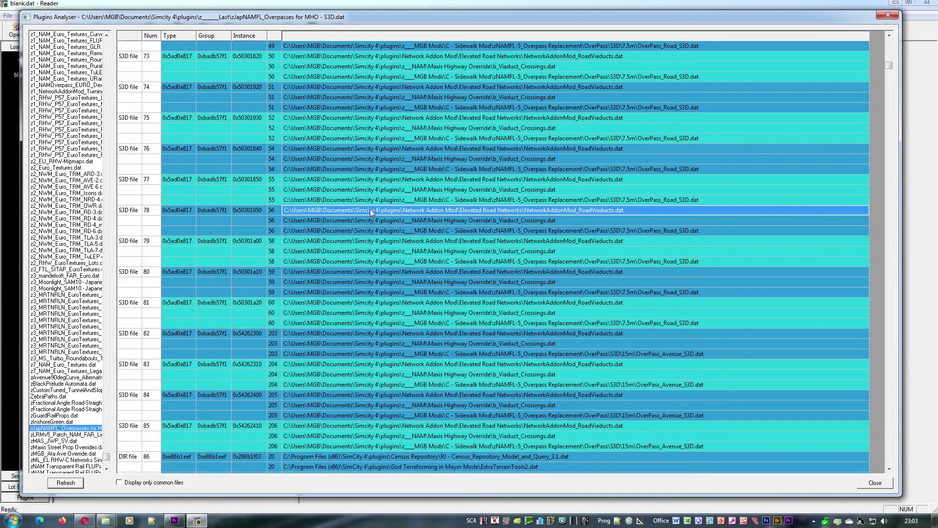
{"action": "scroll", "coordinate": [370, 209], "scroll_direction": "up", "scroll_amount": 15}
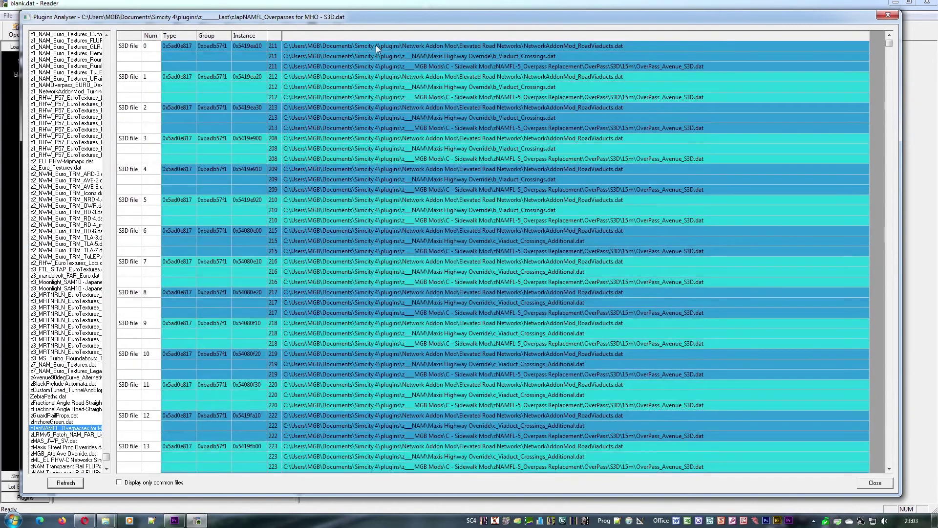
{"action": "left_click", "coordinate": [470, 46]}
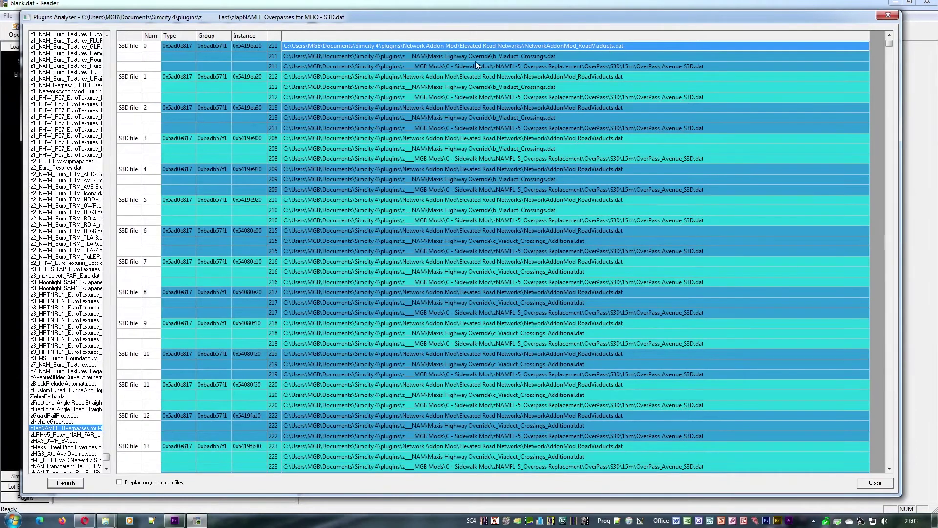
{"action": "left_click", "coordinate": [445, 56]}
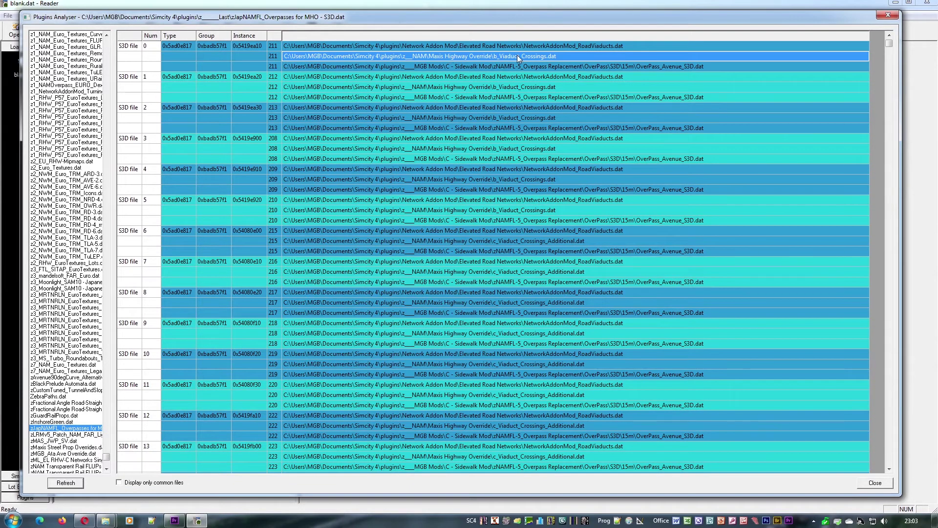
{"action": "left_click", "coordinate": [490, 66]}
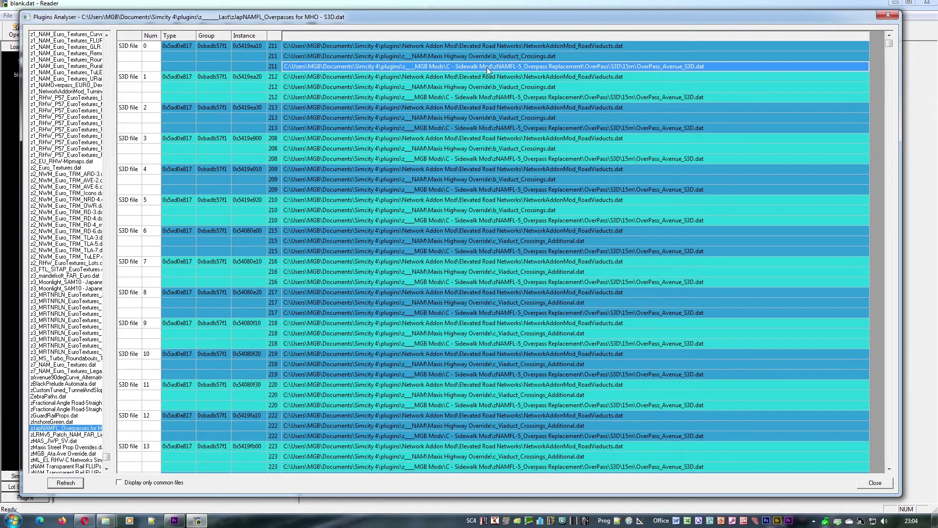